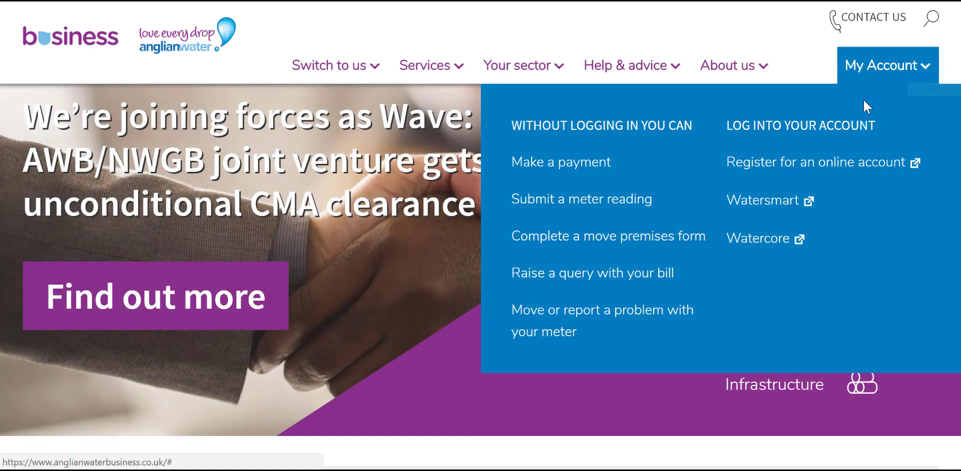
# - Sign in to MyWater with the account username and password
pyautogui.click(850, 133)
pyautogui.write('*************')
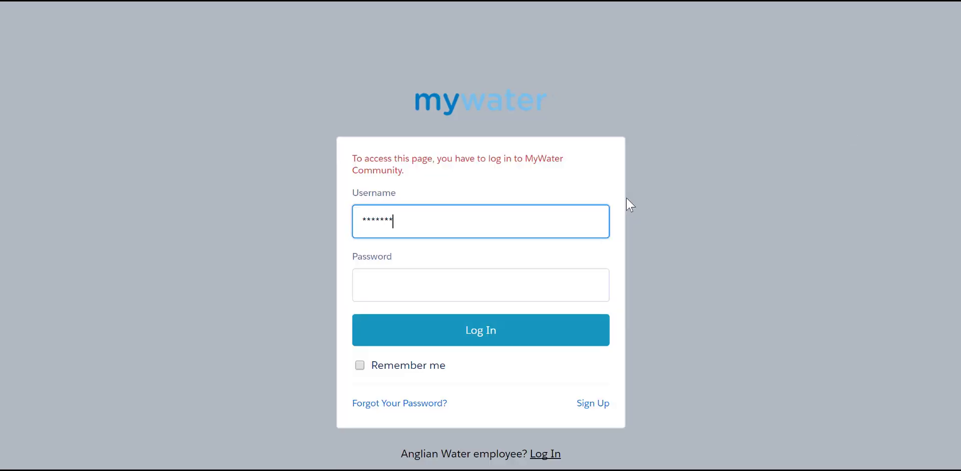
pyautogui.press('Tab')
pyautogui.write('************')
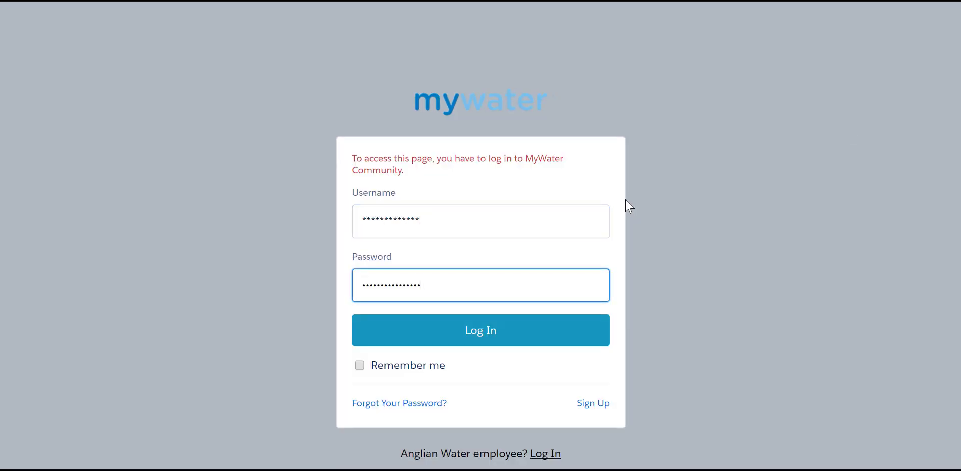
pyautogui.click(506, 329)
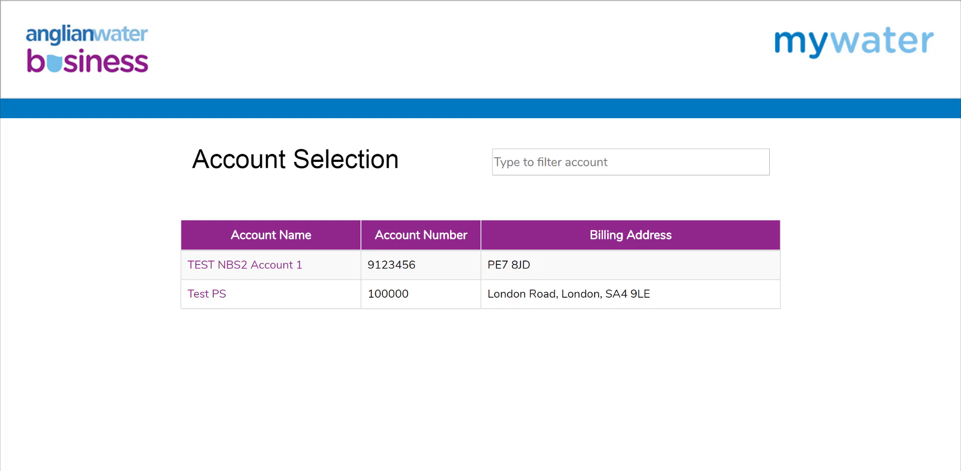
# - Choose TEST NBS2 Account 1 from the Account Selection list
pyautogui.click(278, 270)
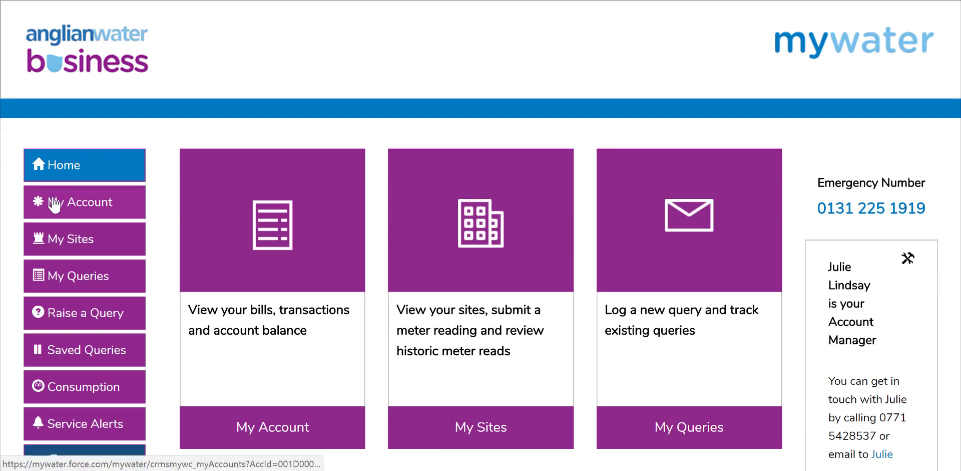
# - Open My Account and scroll down to the Payment History table
pyautogui.click(54, 204)
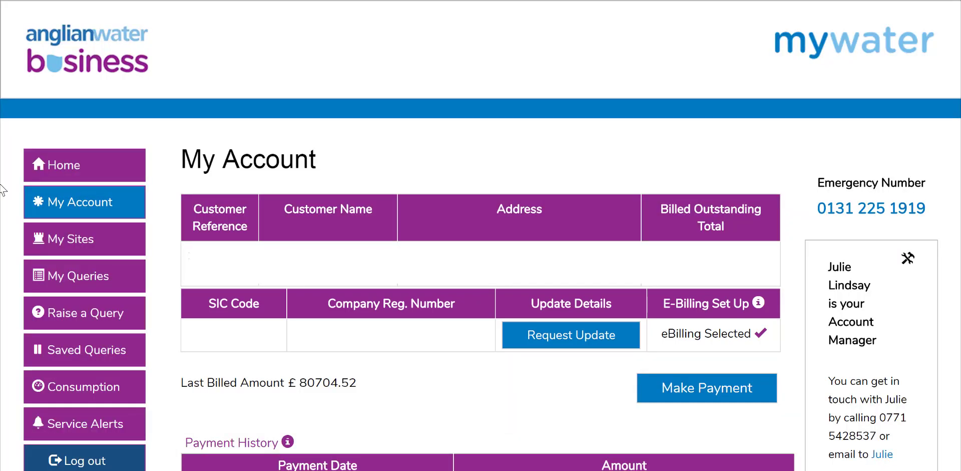
pyautogui.scroll(-3, 2, 190)
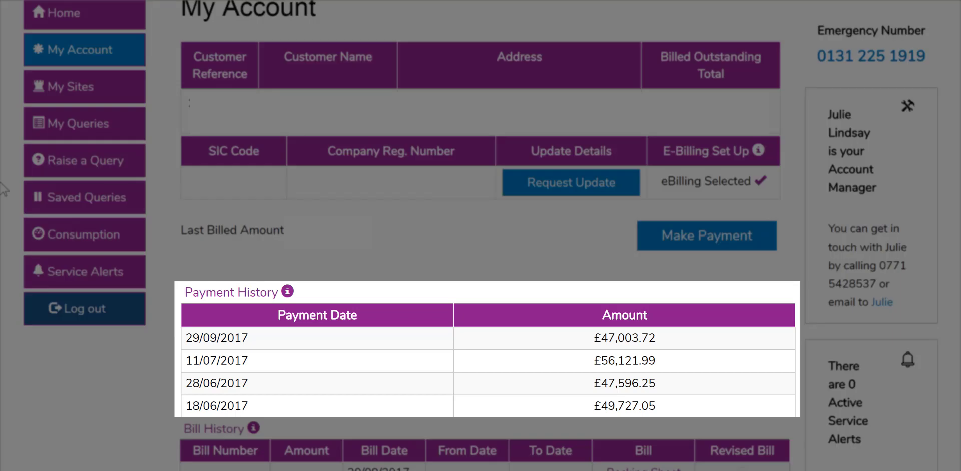
# - Scroll further down My Account to the Bill History table
pyautogui.scroll(-5, 2, 189)
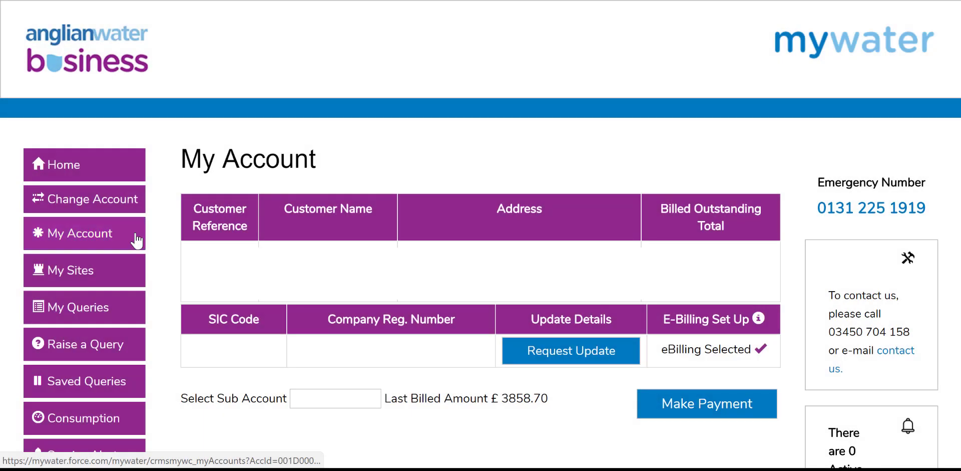
# - Reload My Account, check the Select Sub Account options, and scroll through both histories
pyautogui.click(136, 241)
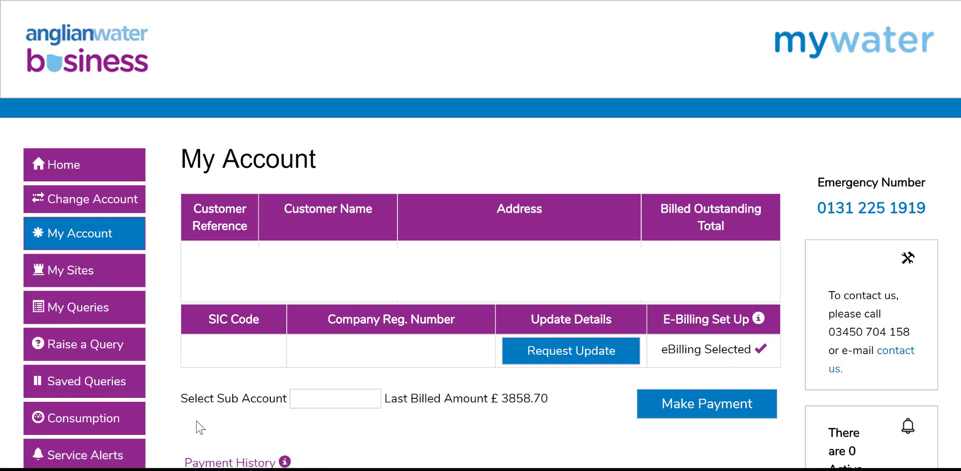
pyautogui.click(379, 407)
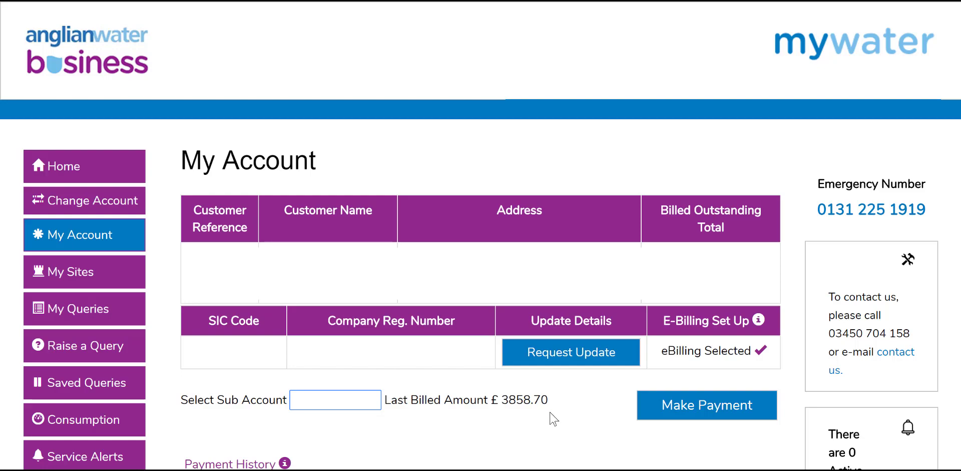
pyautogui.scroll(-2, 613, 413)
pyautogui.scroll(-5, 615, 410)
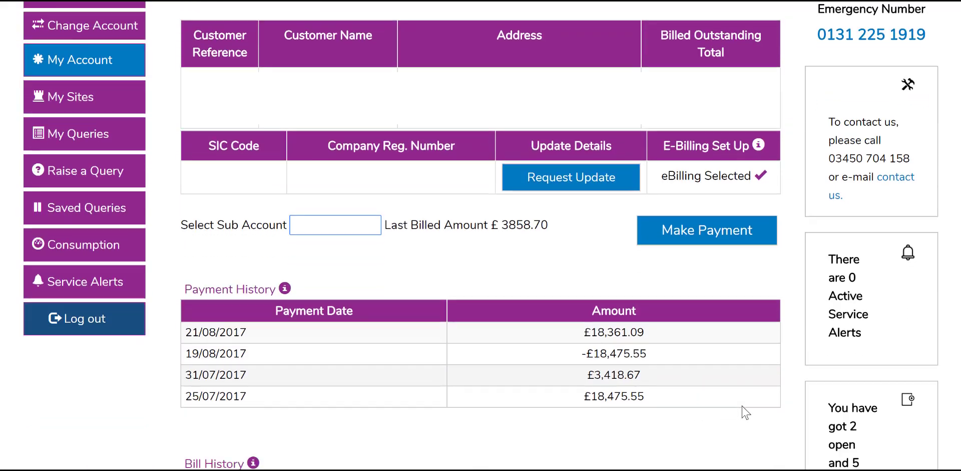
pyautogui.scroll(-5, 746, 406)
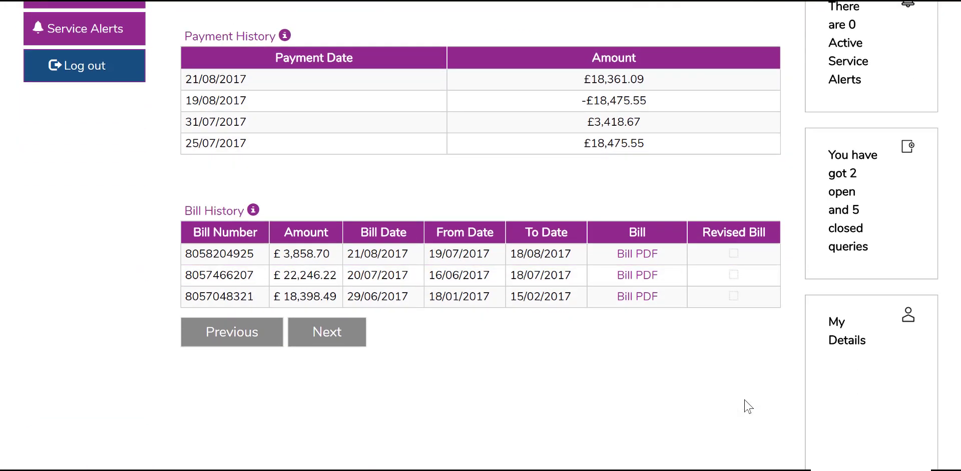
pyautogui.scroll(-2, 748, 404)
# - Return to the top of the page and open the My Sites list
pyautogui.scroll(7, 747, 405)
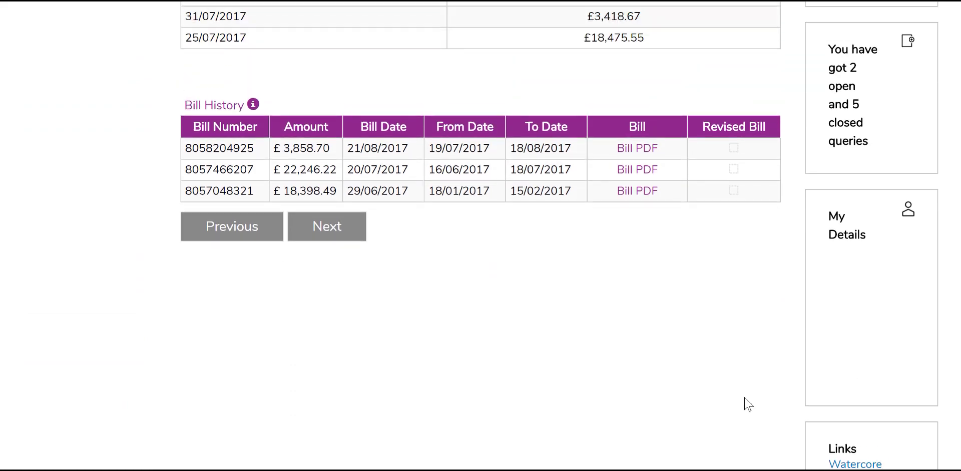
pyautogui.scroll(5, 746, 402)
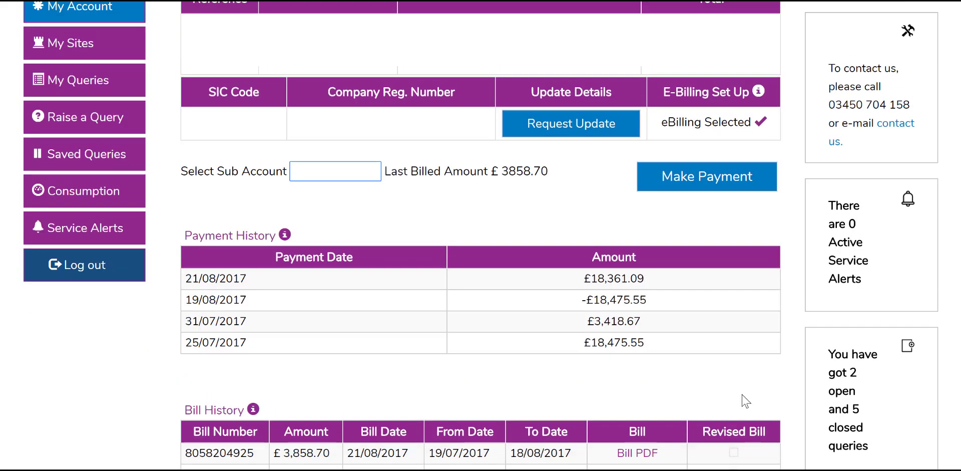
pyautogui.scroll(2, 743, 400)
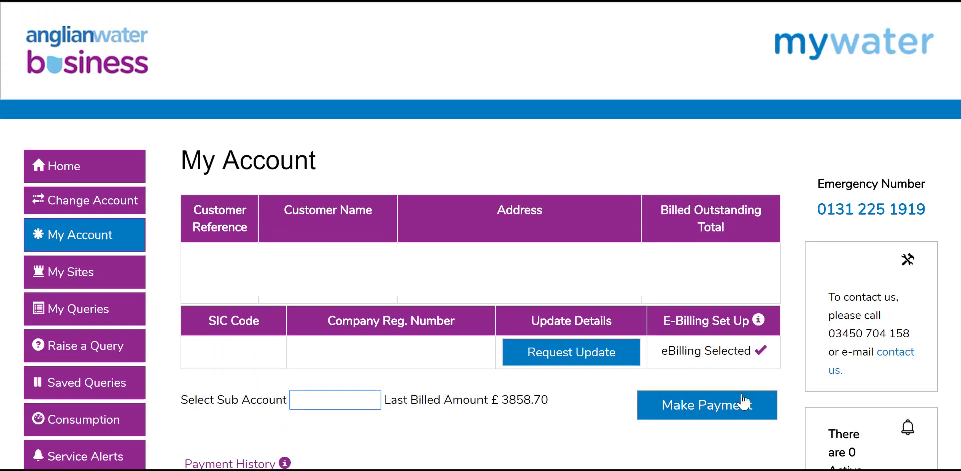
pyautogui.click(113, 270)
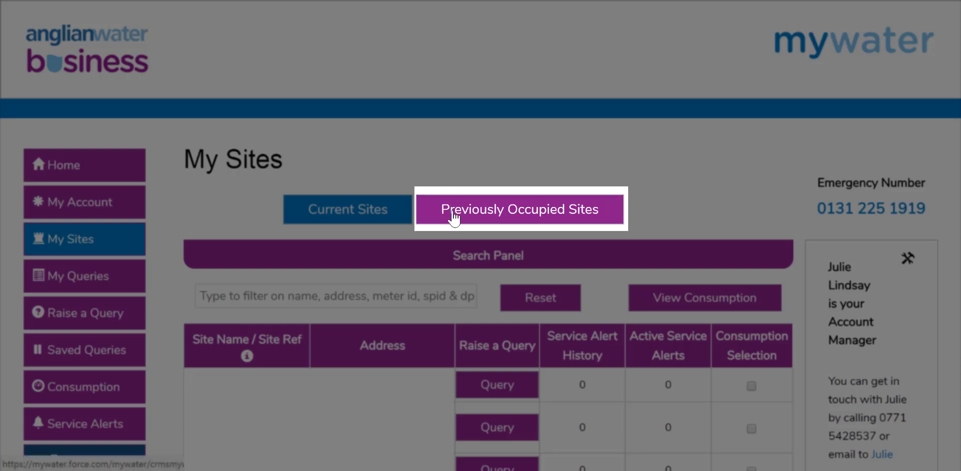
pyautogui.click(454, 215)
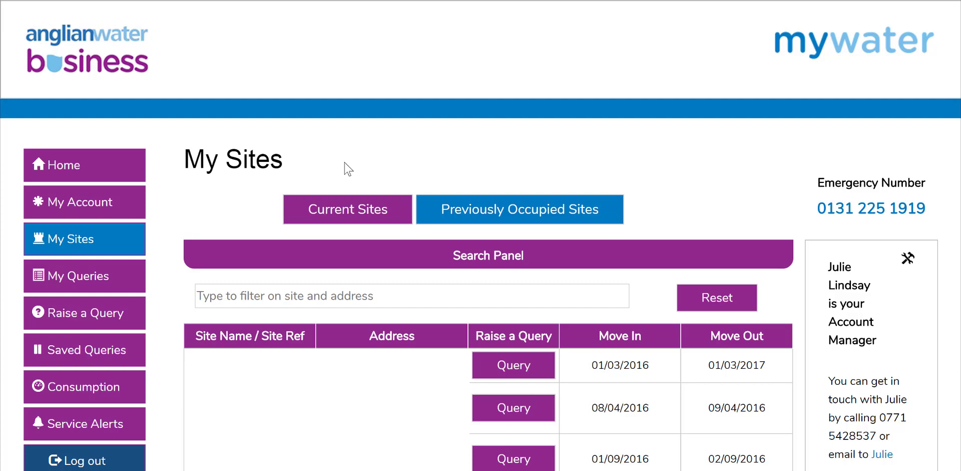
pyautogui.click(337, 215)
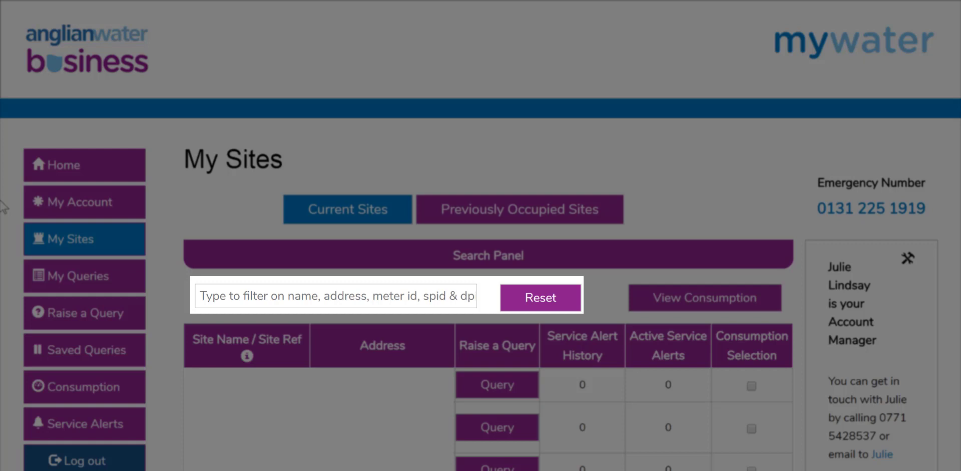
pyautogui.scroll(-3, 4, 206)
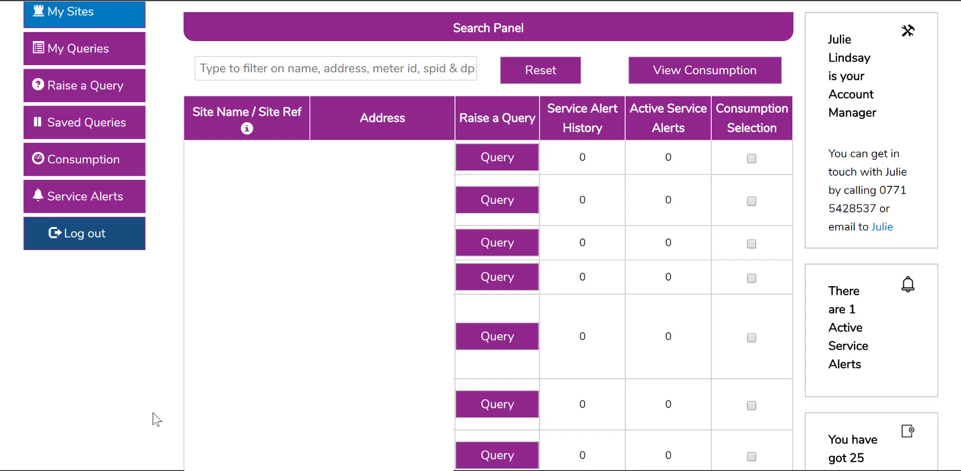
# - Check one current site's meter details, then open the My Queries list
pyautogui.click(202, 421)
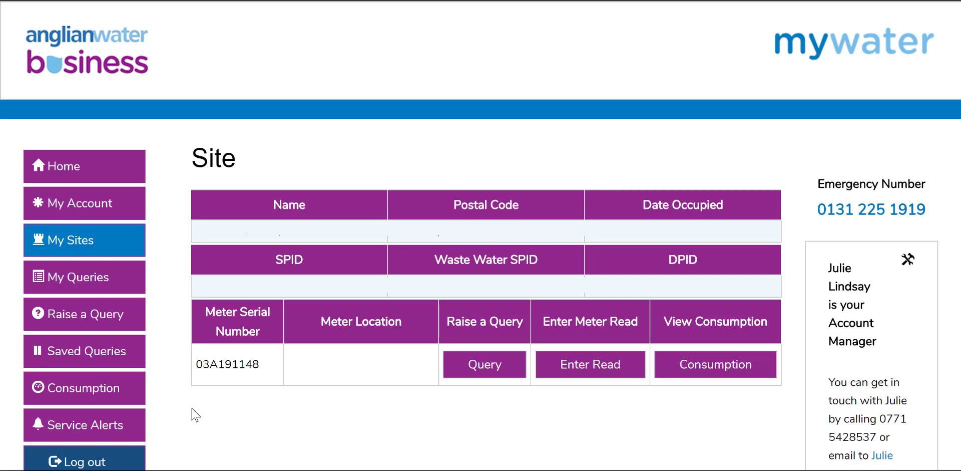
pyautogui.click(89, 280)
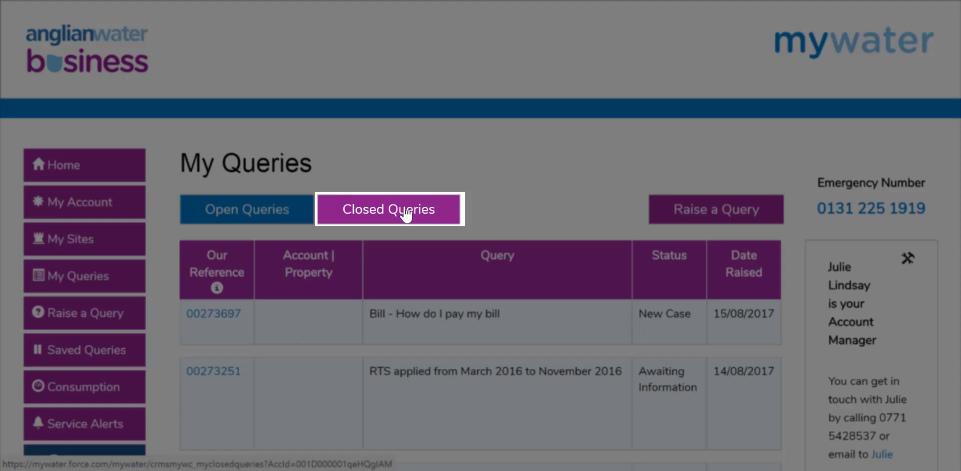
pyautogui.click(406, 215)
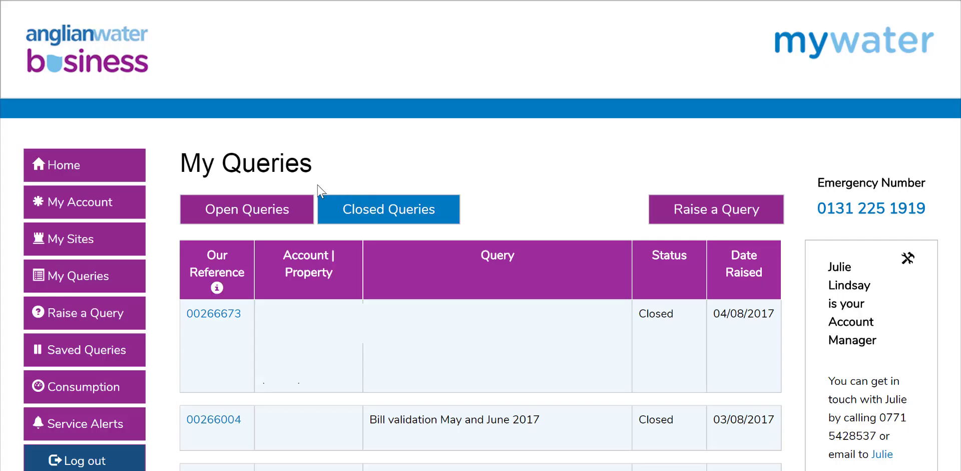
pyautogui.click(296, 213)
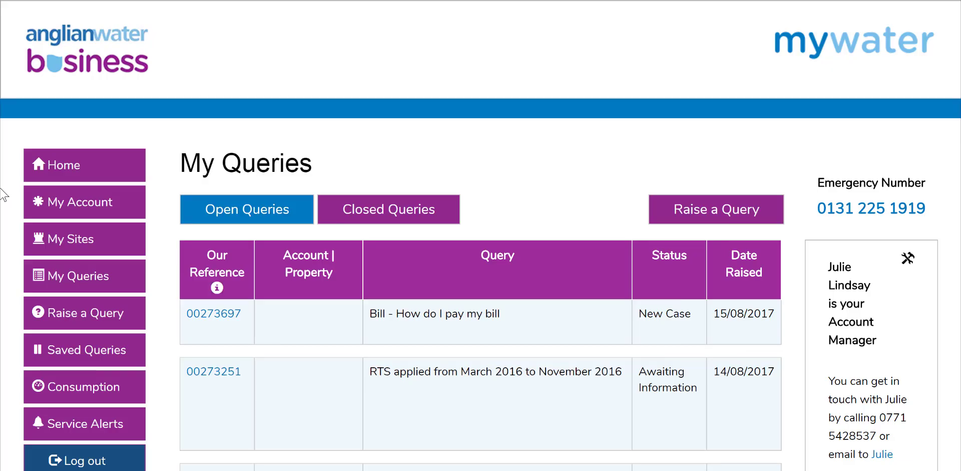
# - Review the 'Bill - How do I pay my bill' query's details, then view closed queries
pyautogui.click(214, 315)
pyautogui.scroll(-3, 157, 315)
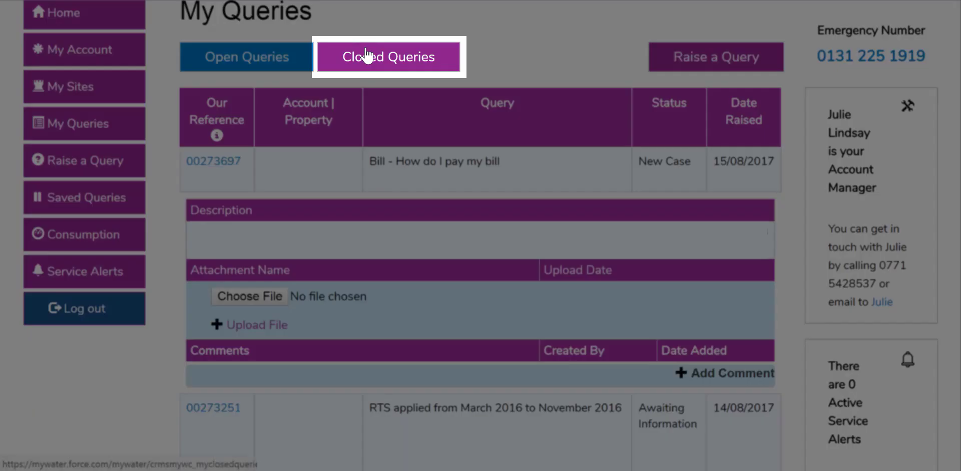
pyautogui.click(367, 55)
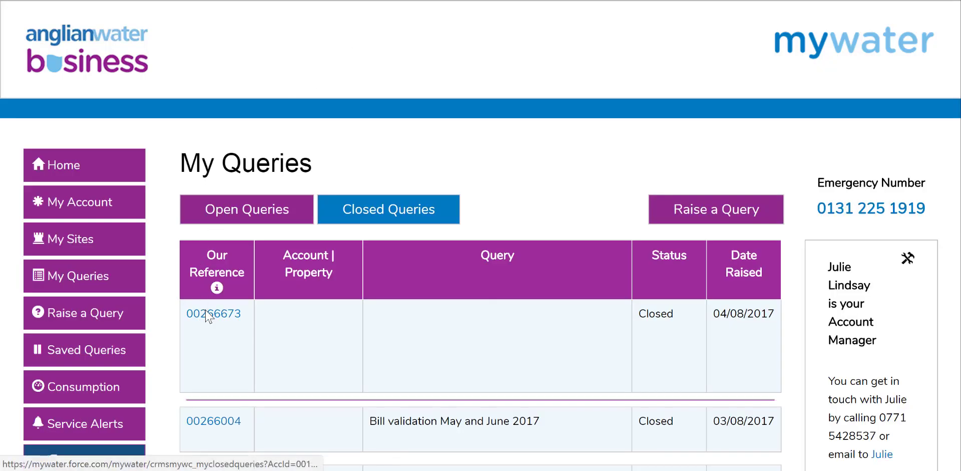
# - Review the first closed query, dated 04/08/2017, then start a new query
pyautogui.click(209, 315)
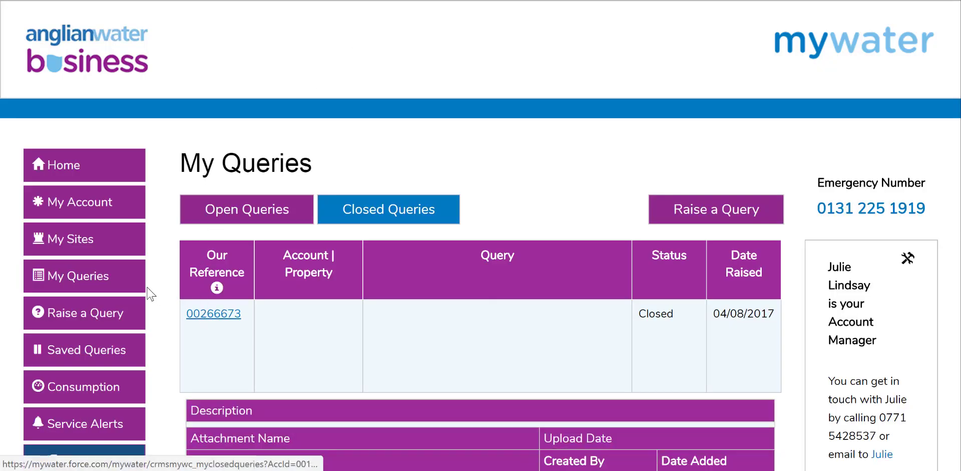
pyautogui.scroll(-3, 145, 300)
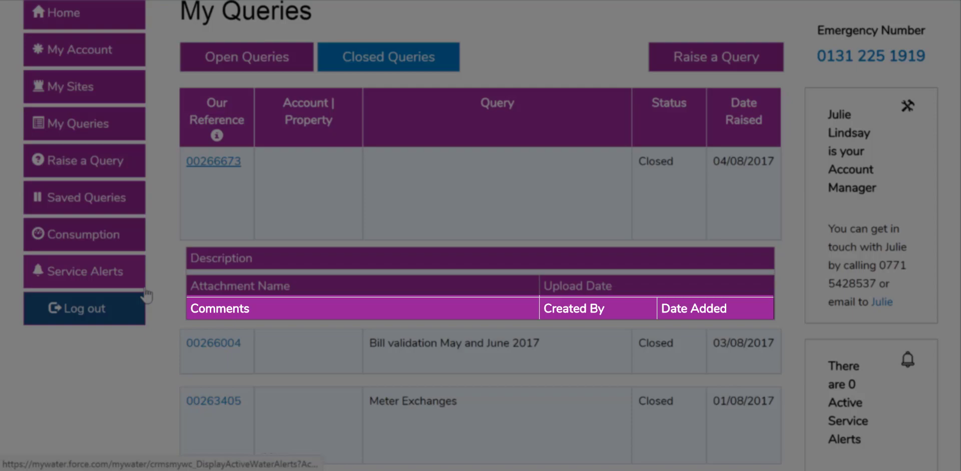
pyautogui.scroll(3, 145, 294)
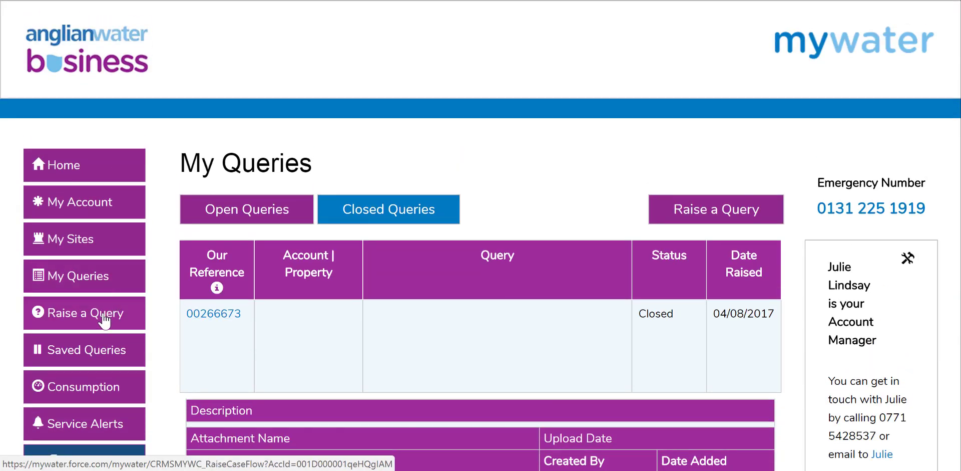
pyautogui.click(105, 319)
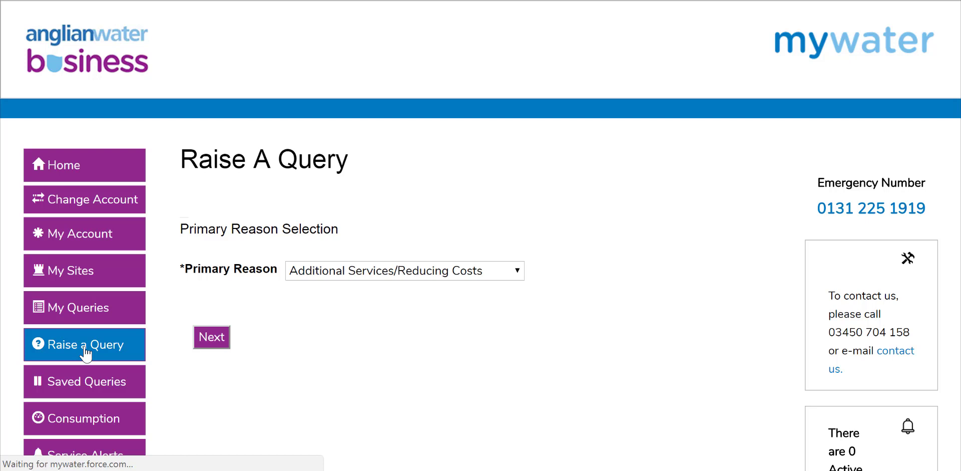
# - Pick Bill as primary reason, then 'Can I change how I receive my bill' as secondary
pyautogui.click(518, 271)
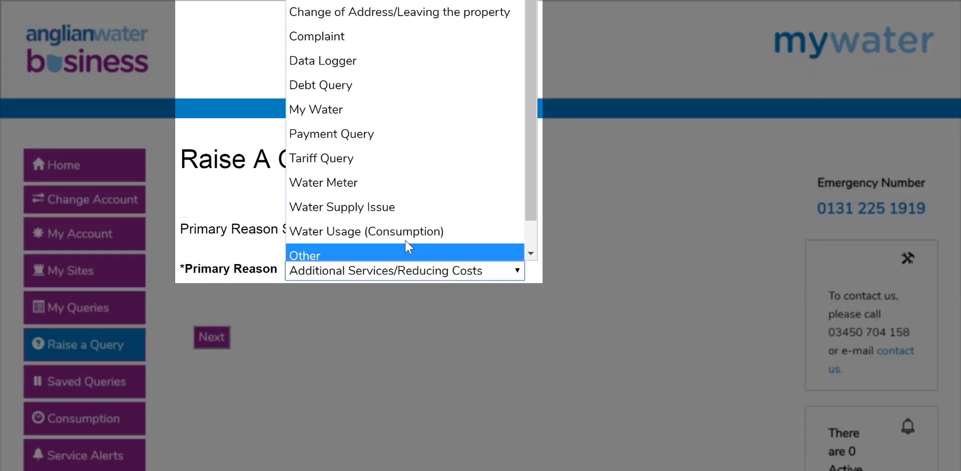
pyautogui.moveTo(528, 6); pyautogui.dragTo(539, 90)
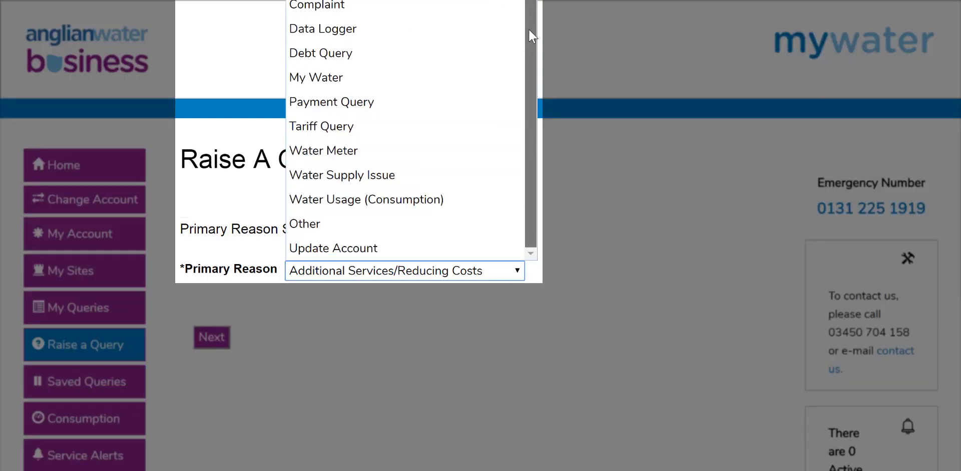
pyautogui.scroll(1, 532, 36)
pyautogui.click(503, 103)
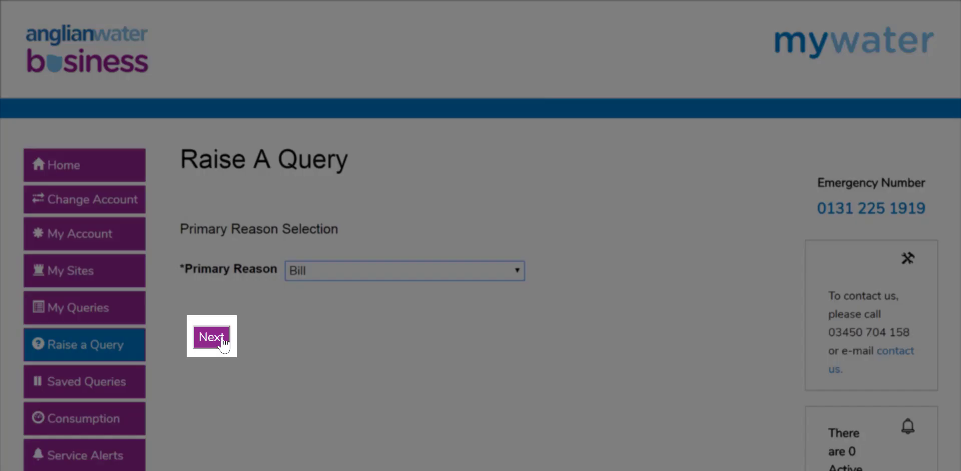
pyautogui.click(212, 337)
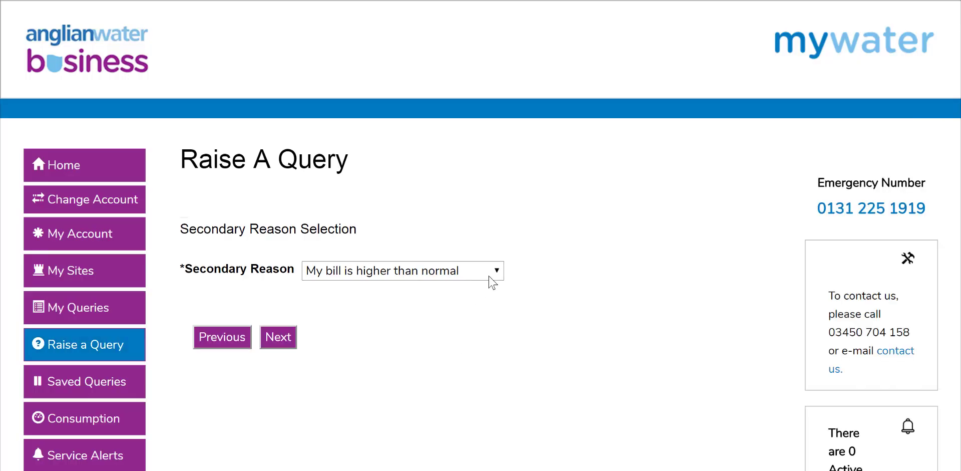
pyautogui.click(486, 272)
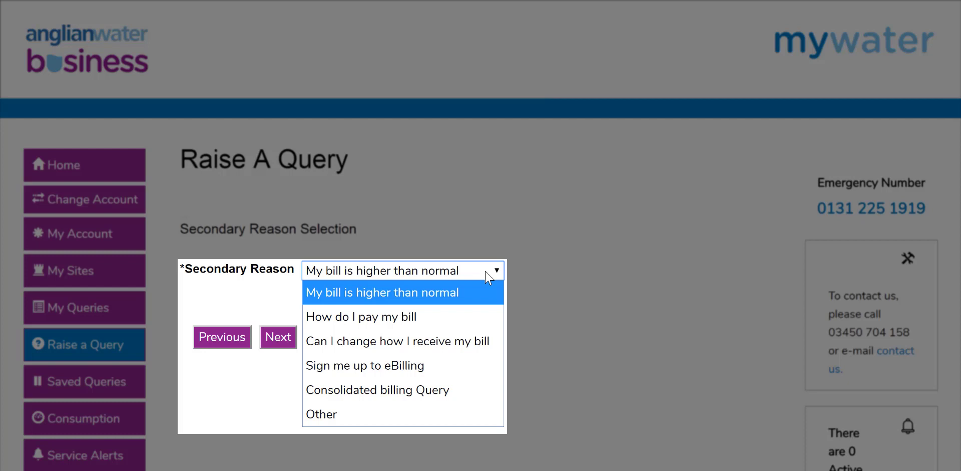
pyautogui.click(467, 342)
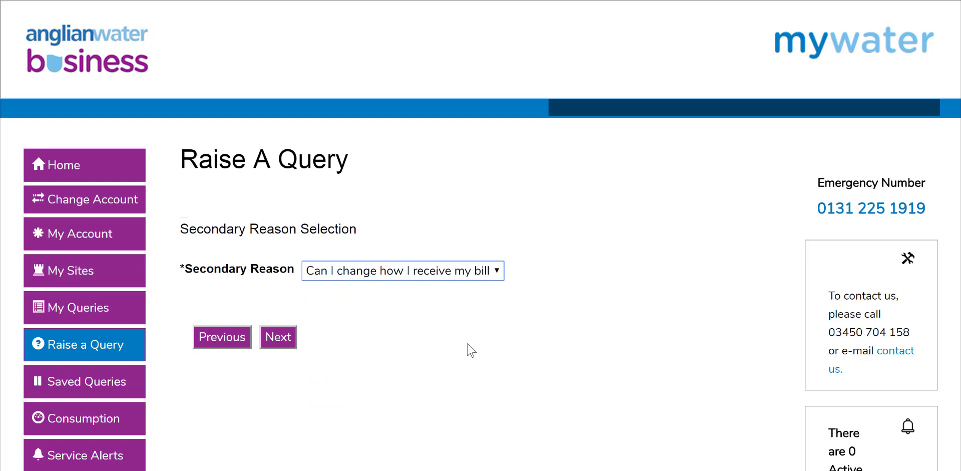
# - Describe the query as 'How can i change how i receive my bill?' and continue
pyautogui.click(279, 336)
pyautogui.write('H')
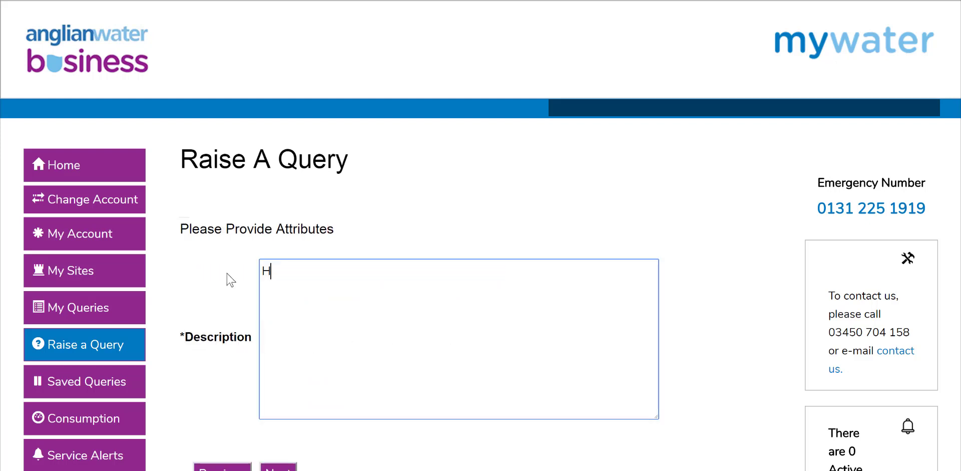
pyautogui.write('ow')
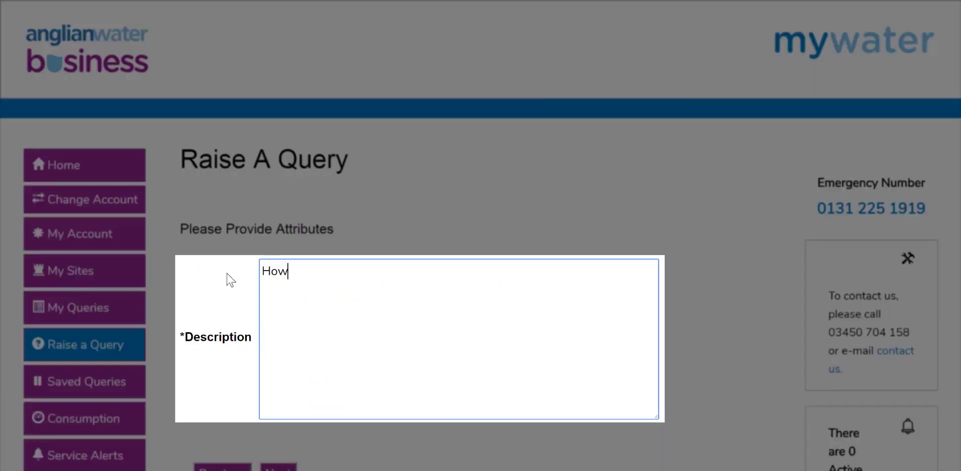
pyautogui.write(' can i change h')
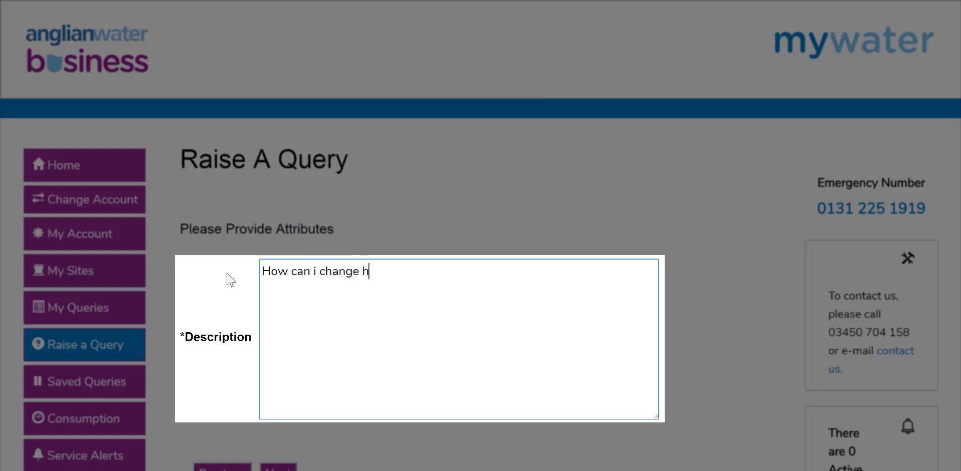
pyautogui.write('ow i r')
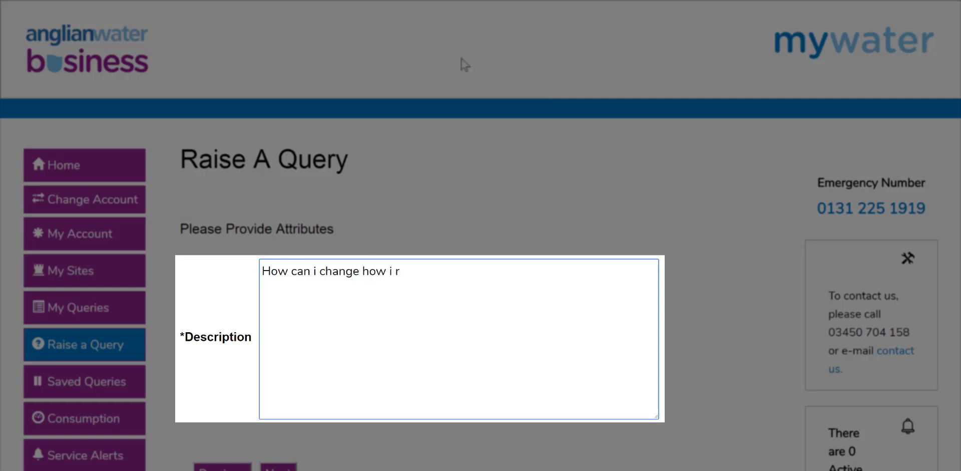
pyautogui.write('eceive my bill?')
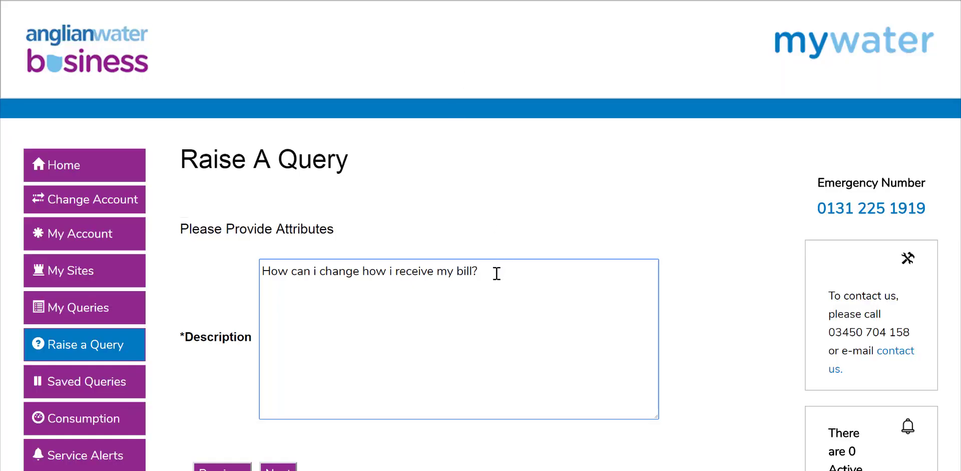
pyautogui.scroll(-2, 343, 447)
pyautogui.click(289, 398)
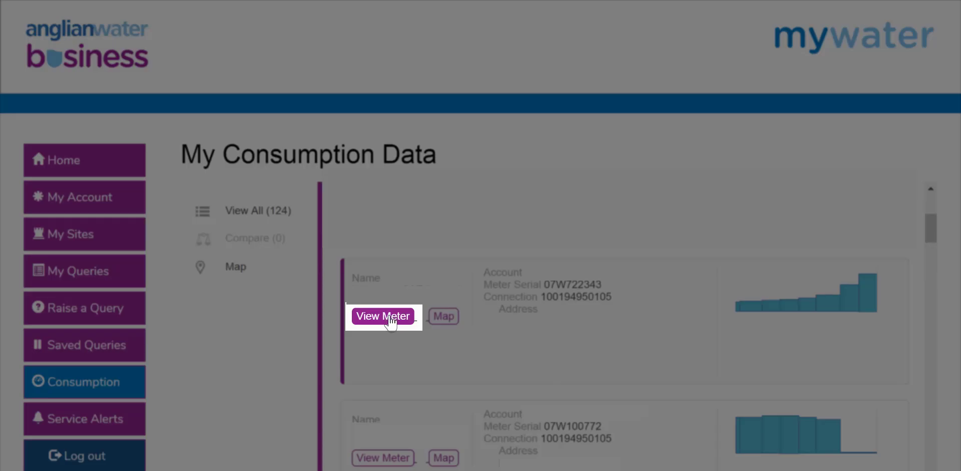
# - View meter 07W722343's consumption: 4590 m³ from 23/08/16 to 28/07/17
pyautogui.click(391, 321)
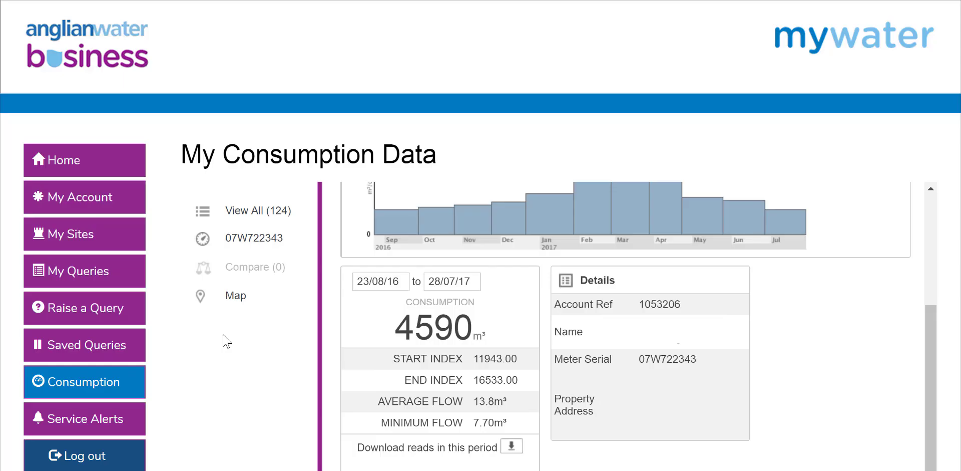
pyautogui.scroll(-5, 227, 341)
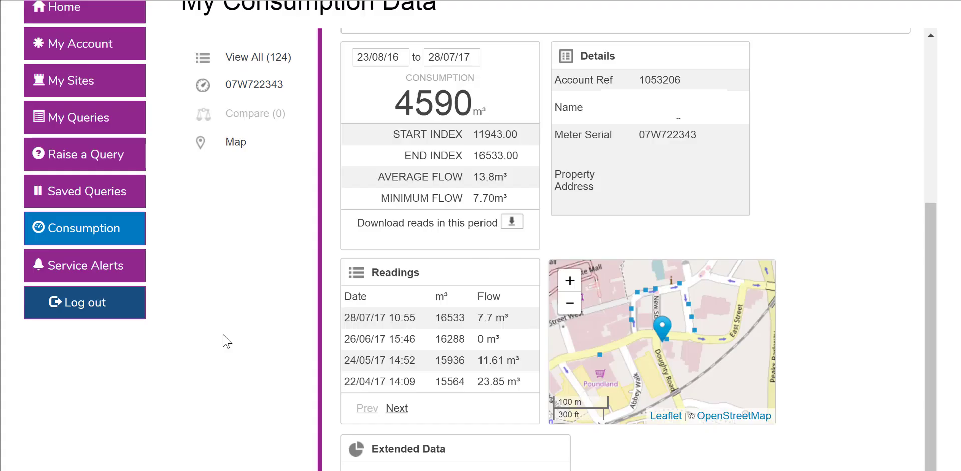
pyautogui.scroll(-2, 226, 340)
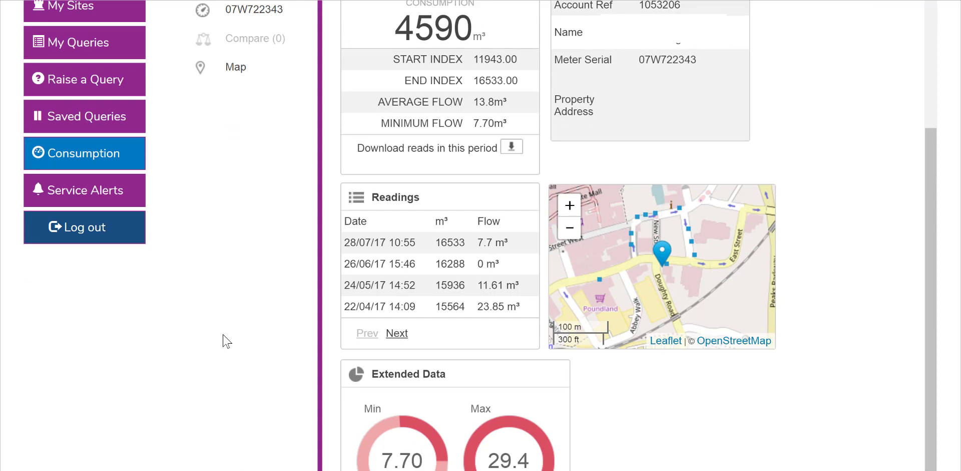
pyautogui.scroll(-4, 226, 341)
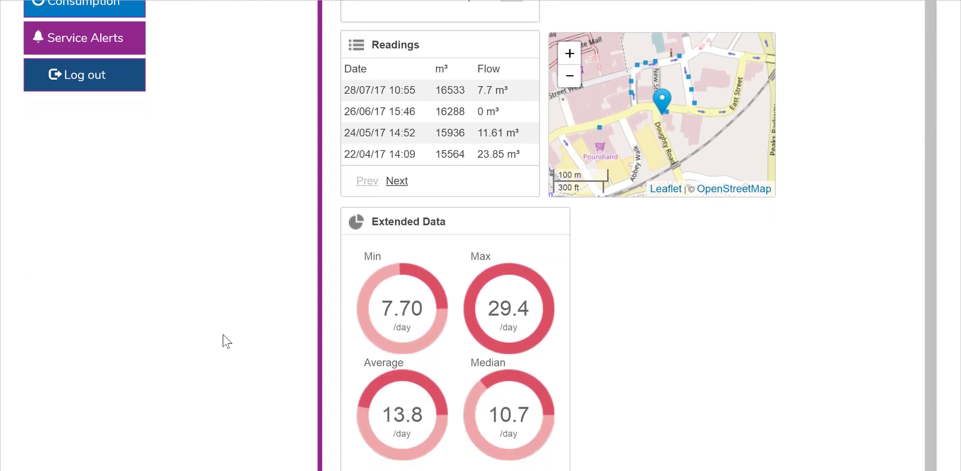
pyautogui.scroll(-1, 227, 341)
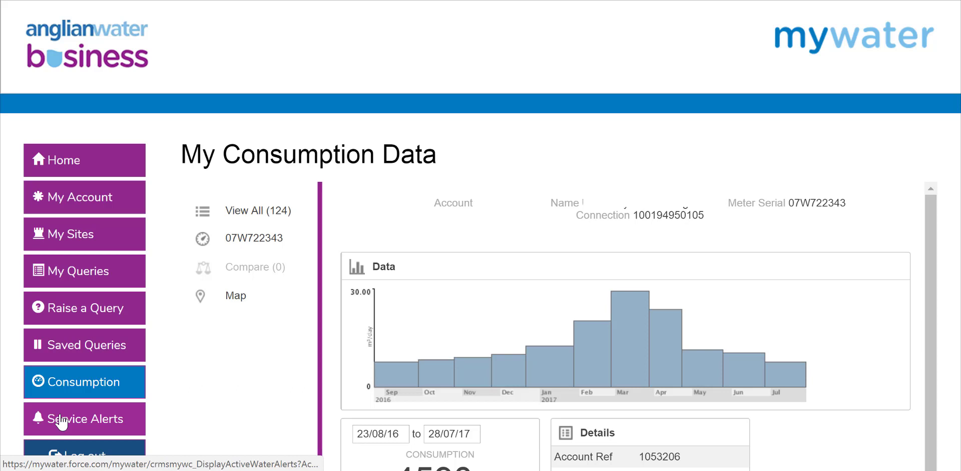
# - Show the Sites Affected by Service Alerts page with its emergency contact number
pyautogui.click(61, 422)
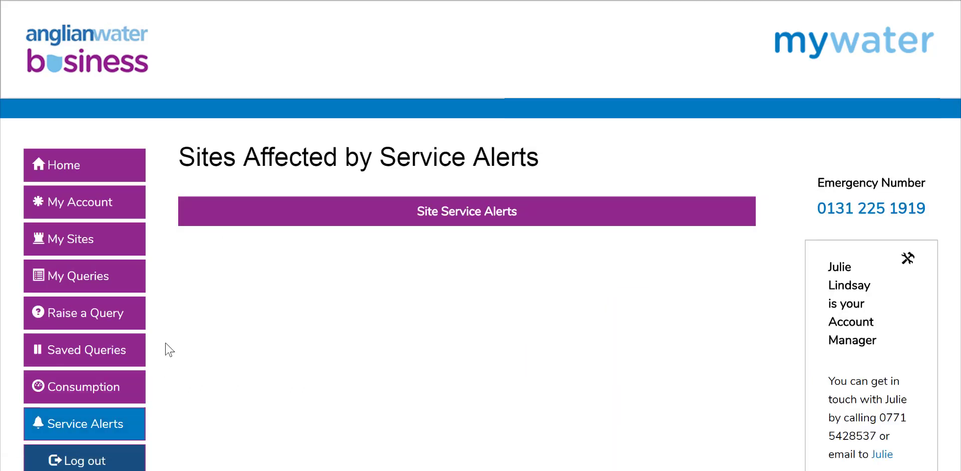